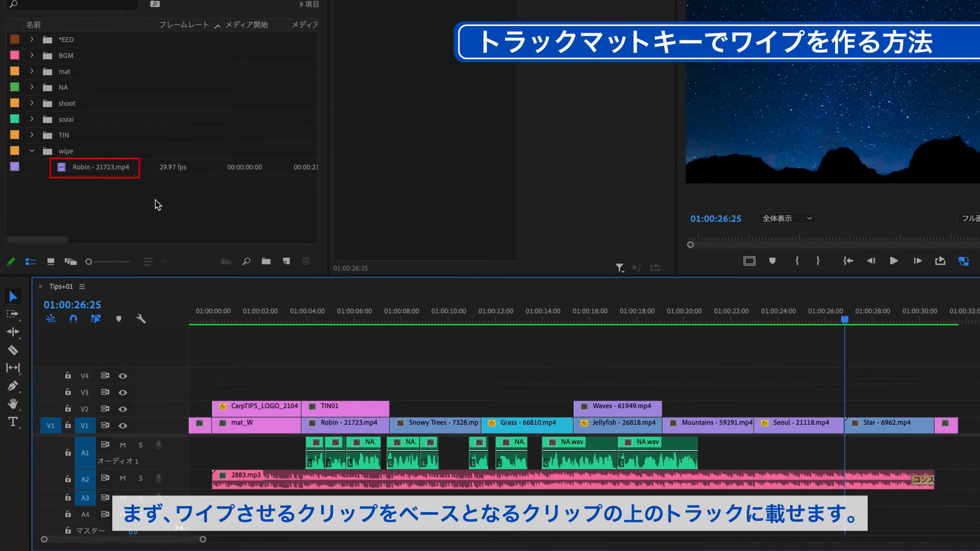
# Place Robin - 21723.mp4 on V2 above the Star clip at 01:00:26:25 and trim its end to match the Star clip.
pyautogui.click(86, 169)
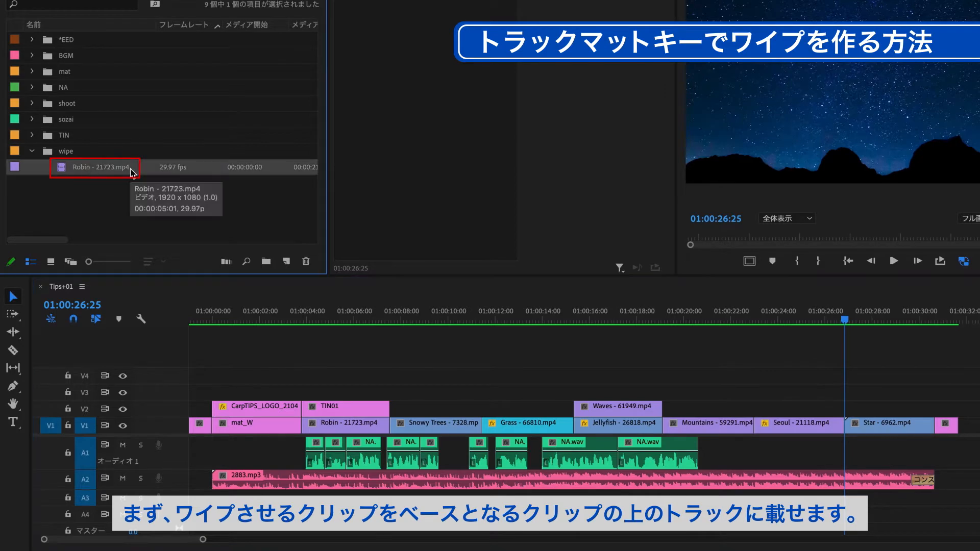
pyautogui.moveTo(132, 172); pyautogui.dragTo(850, 408)
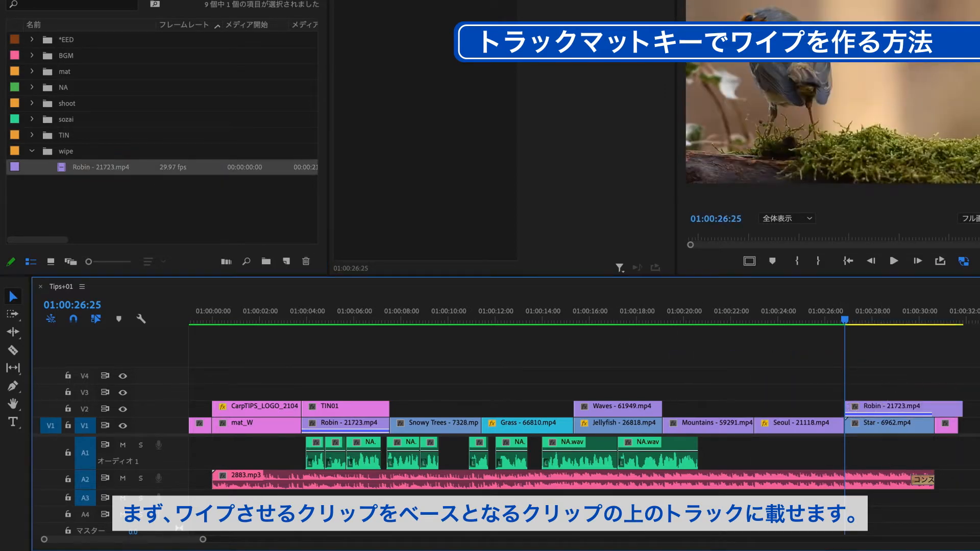
pyautogui.moveTo(969, 406); pyautogui.dragTo(934, 406)
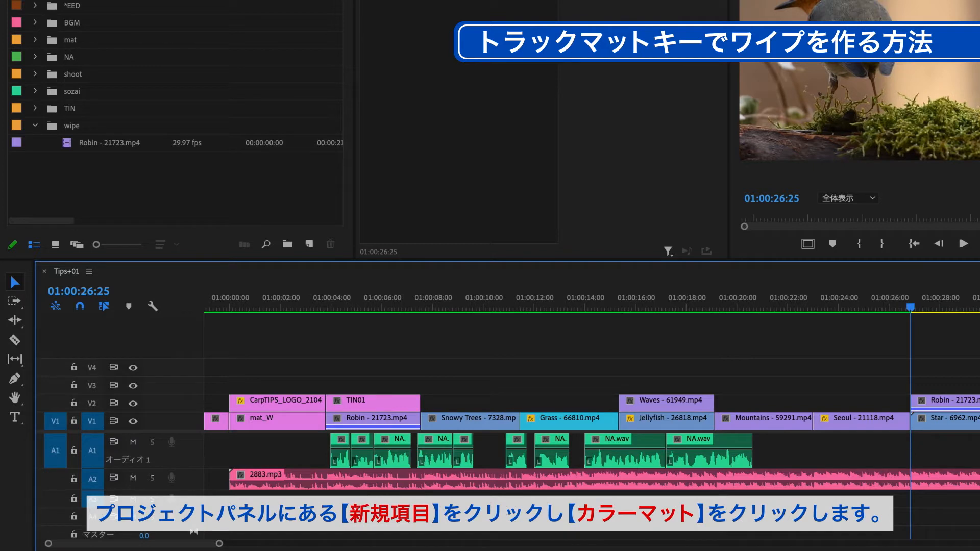
# Create a 1920 x 1080, 29.97 fps colour matte in black (000000) named mat_BLACK.
pyautogui.click(309, 244)
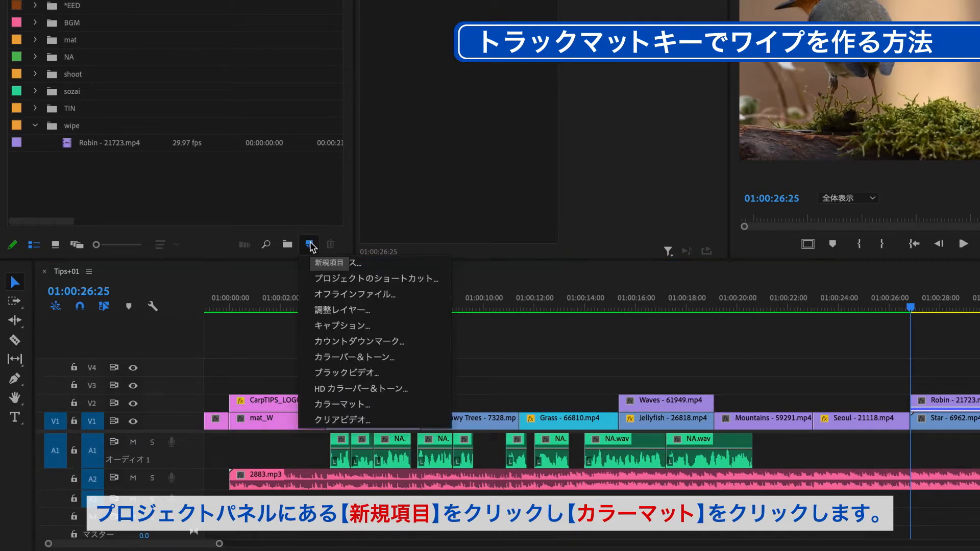
pyautogui.click(311, 404)
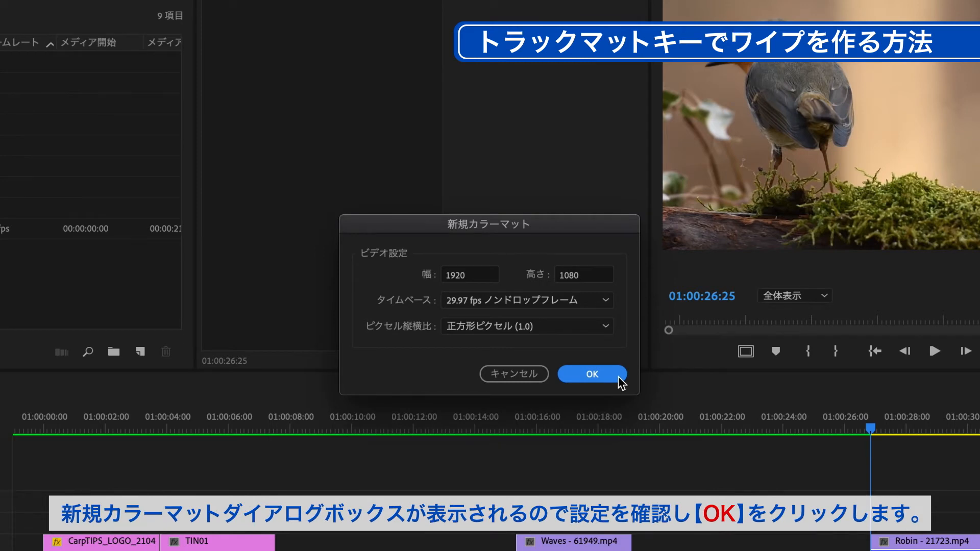
pyautogui.click(592, 374)
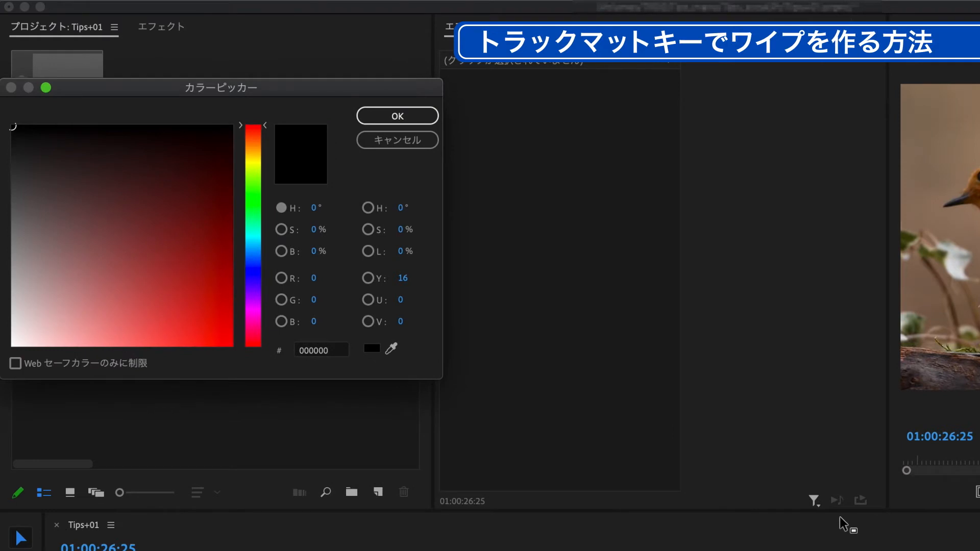
pyautogui.click(384, 121)
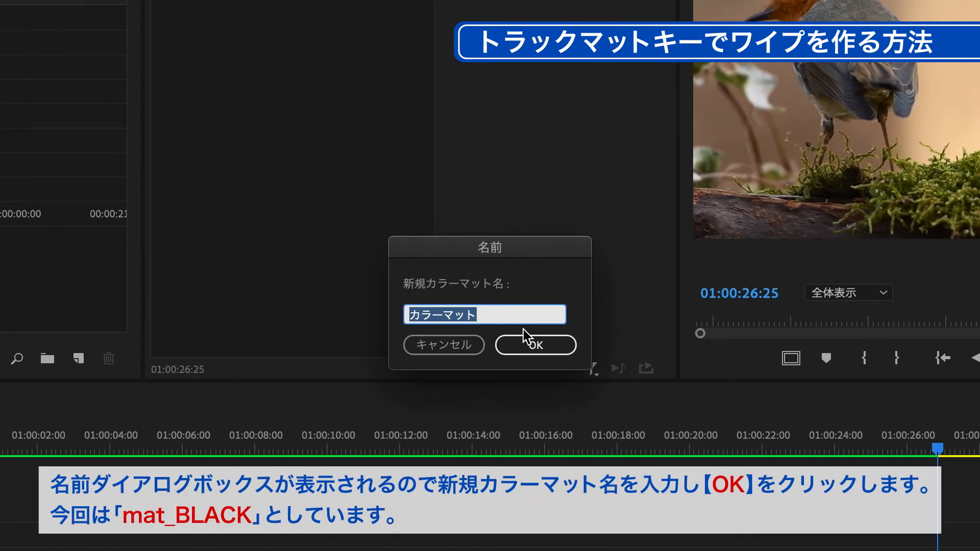
pyautogui.write('mat')
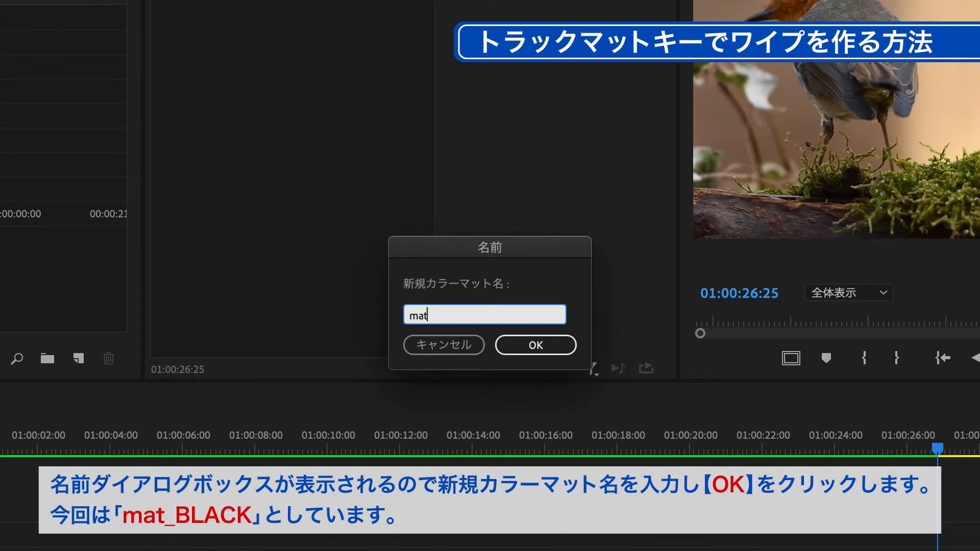
pyautogui.write('_BLACK')
pyautogui.click(539, 302)
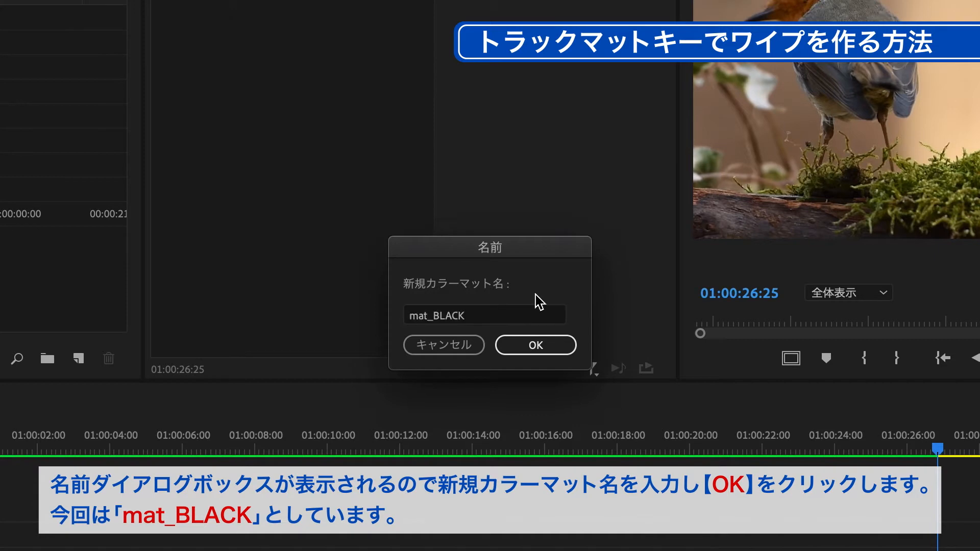
pyautogui.click(547, 346)
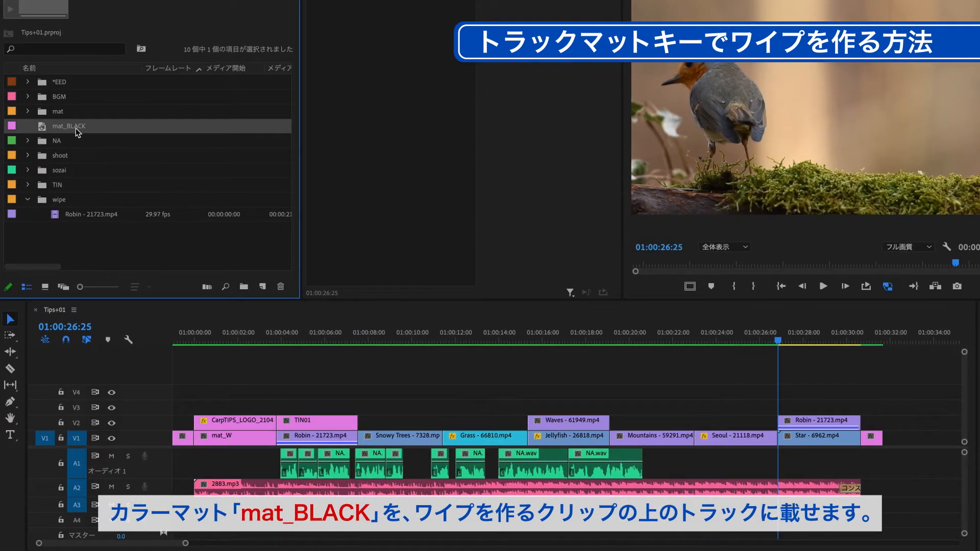
# Place mat_BLACK on V3 above the Robin clip at 01:00:26:25 and trim its end to match that clip.
pyautogui.moveTo(75, 127); pyautogui.dragTo(781, 407)
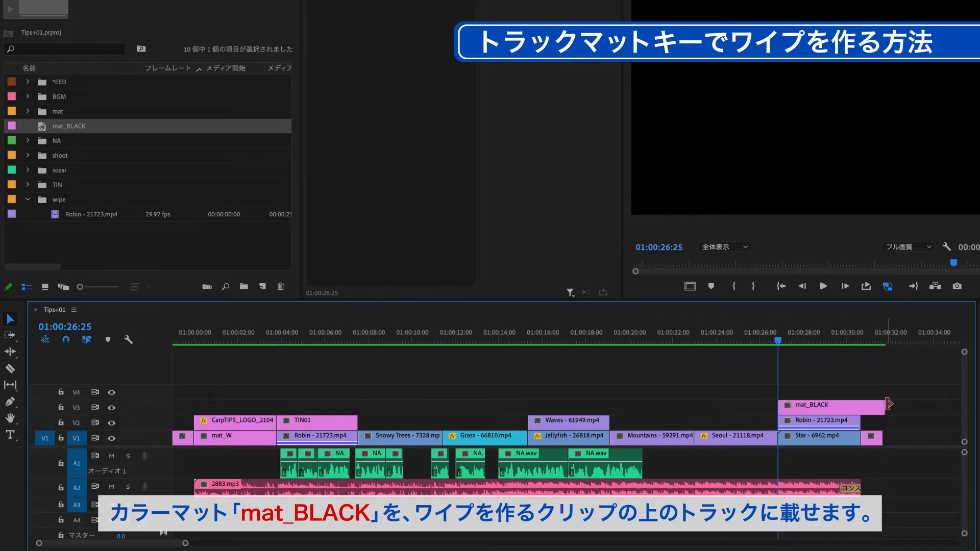
pyautogui.moveTo(888, 405); pyautogui.dragTo(864, 404)
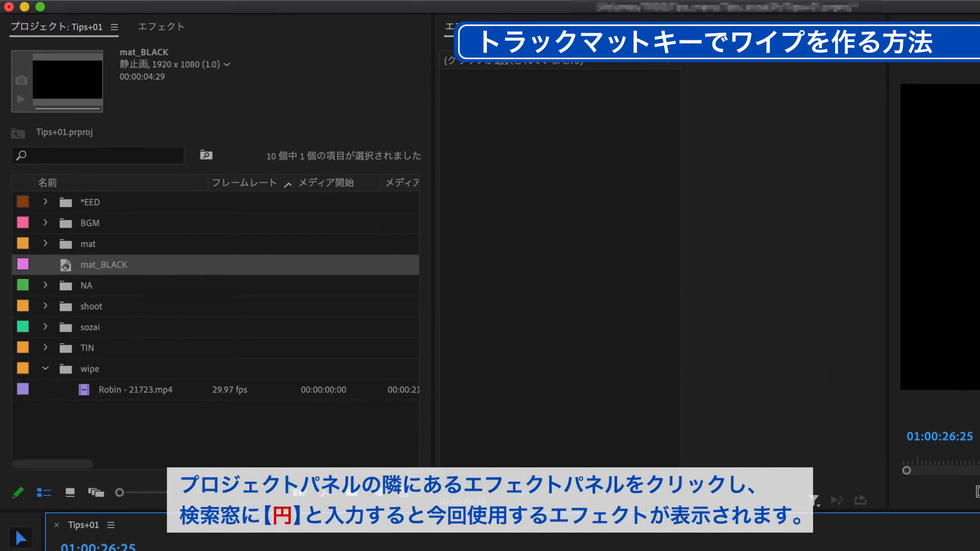
# Find the 円 video effect by searching for 円 and apply it to the mat_BLACK clip on V3.
pyautogui.click(152, 33)
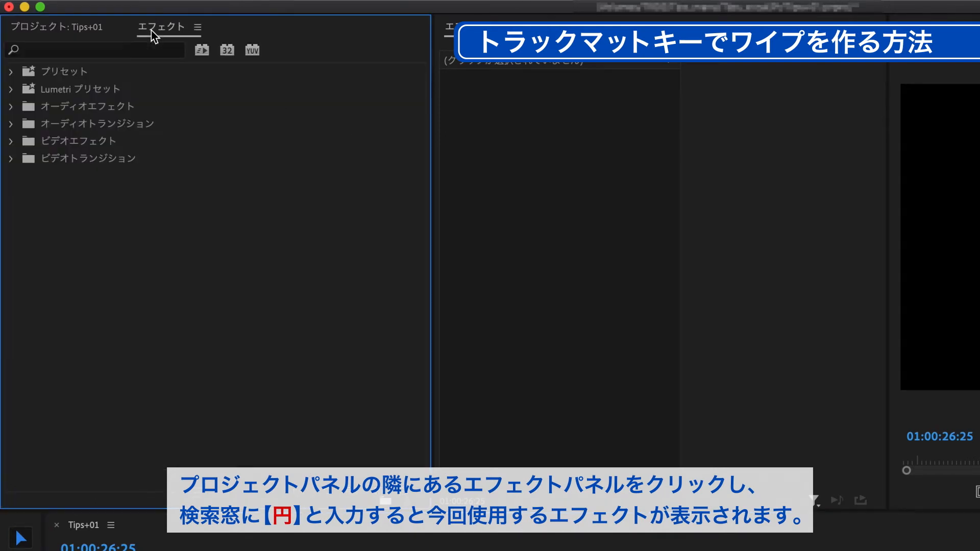
pyautogui.click(113, 54)
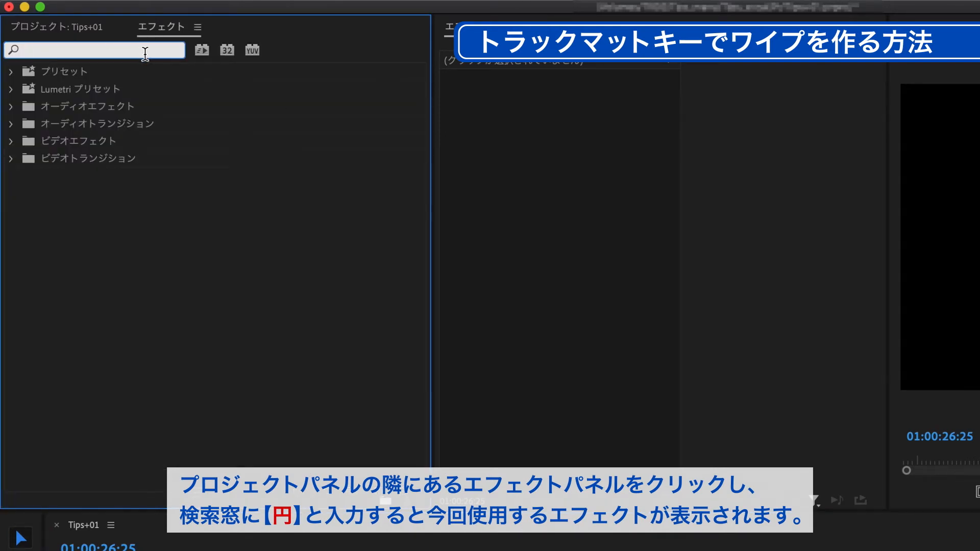
pyautogui.write('円')
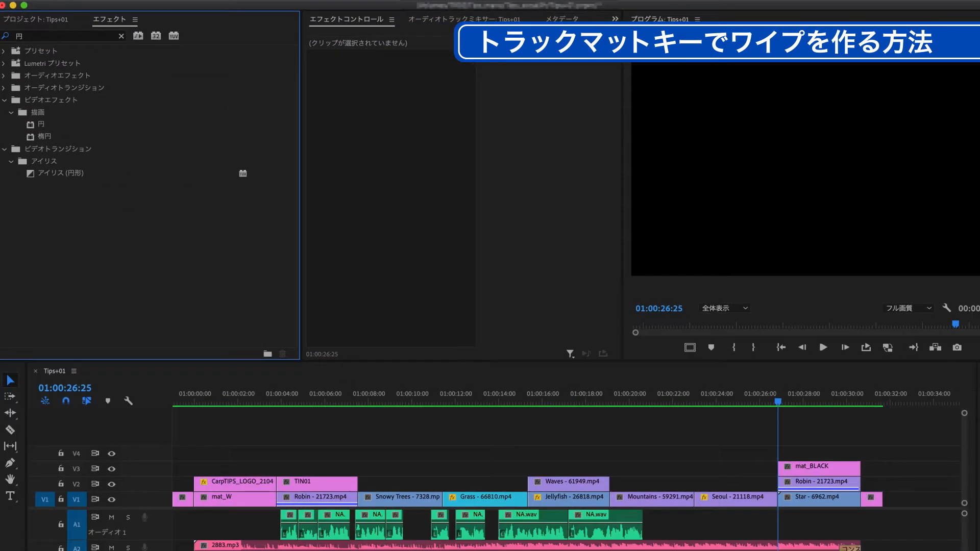
pyautogui.moveTo(45, 125); pyautogui.dragTo(807, 470)
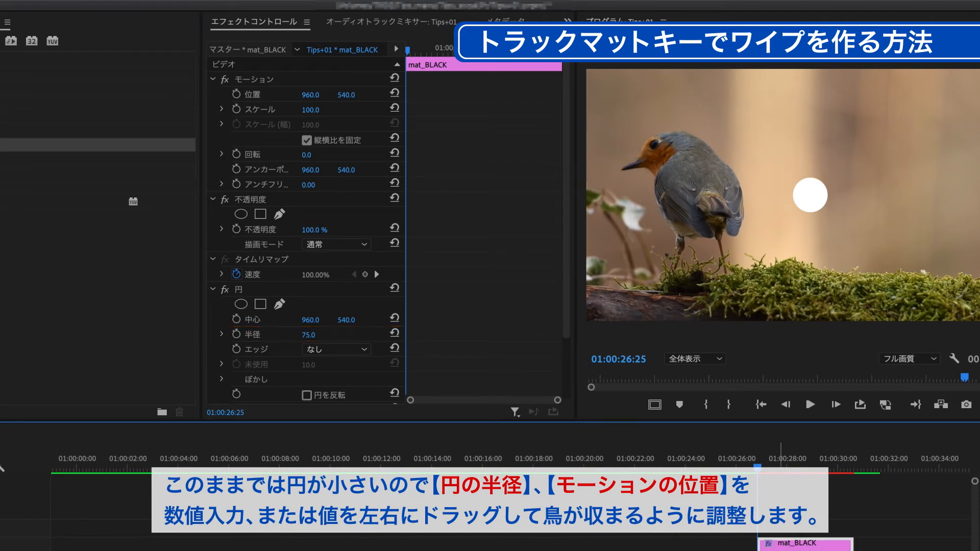
# Set the circle radius (半径) on mat_BLACK to 400 and shift its horizontal motion position to 467 over the bird.
pyautogui.click(309, 335)
pyautogui.write('400')
pyautogui.press('Return')
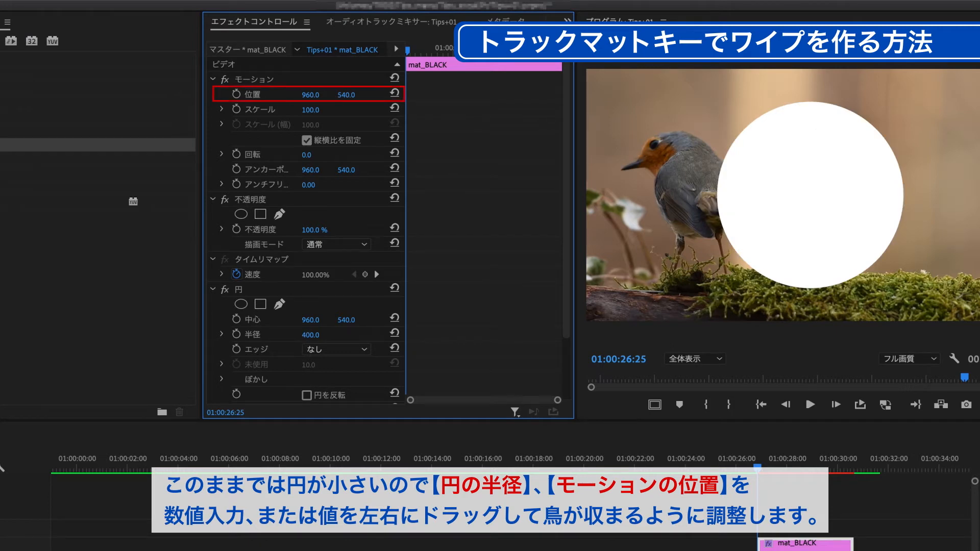
pyautogui.moveTo(311, 95); pyautogui.dragTo(59, 95)
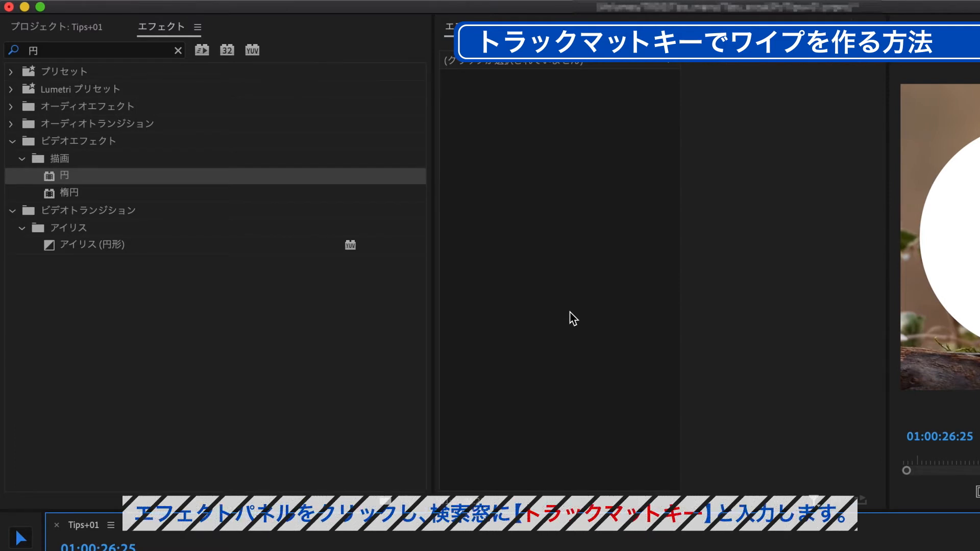
# Find トラックマットキー, apply it to the Robin clip on V2 and set its matte (マット) to ビデオ 3.
pyautogui.click(111, 50)
pyautogui.press('BackSpace')
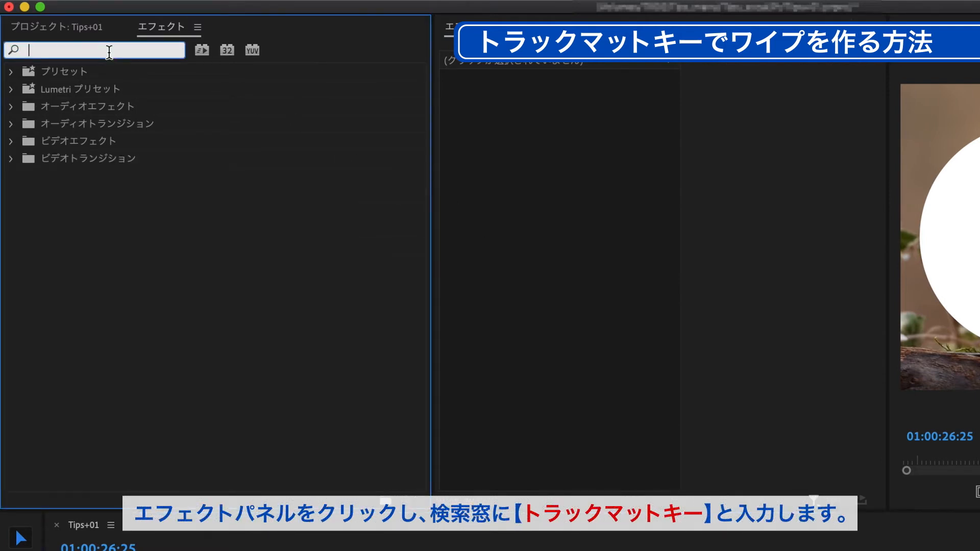
pyautogui.write('torakkumattoki-')
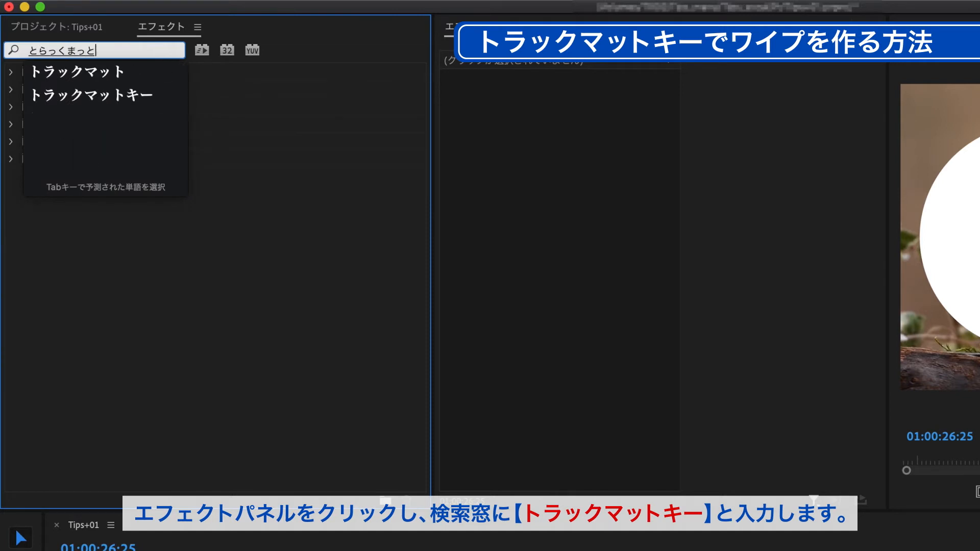
pyautogui.press('Tab')
pyautogui.press('Return')
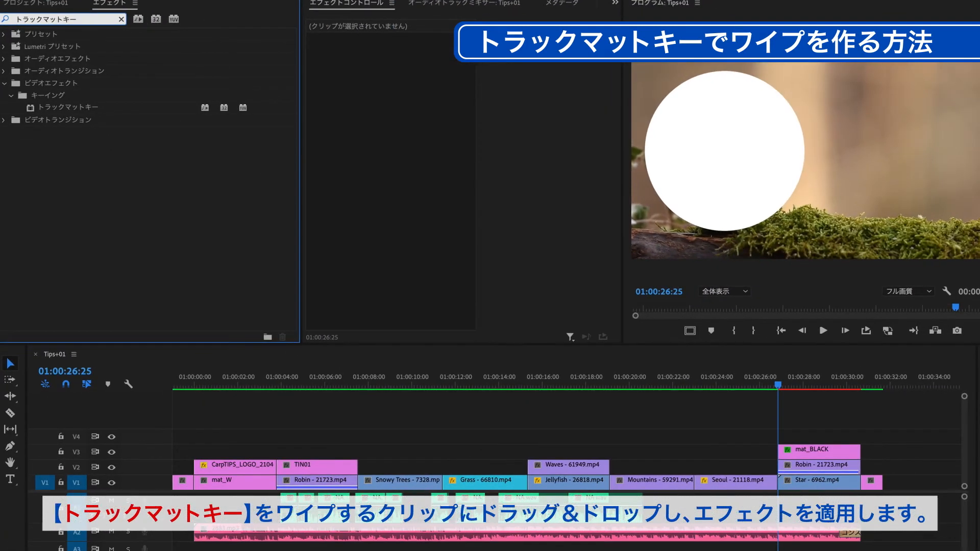
pyautogui.click(73, 109)
pyautogui.moveTo(73, 109); pyautogui.dragTo(813, 470)
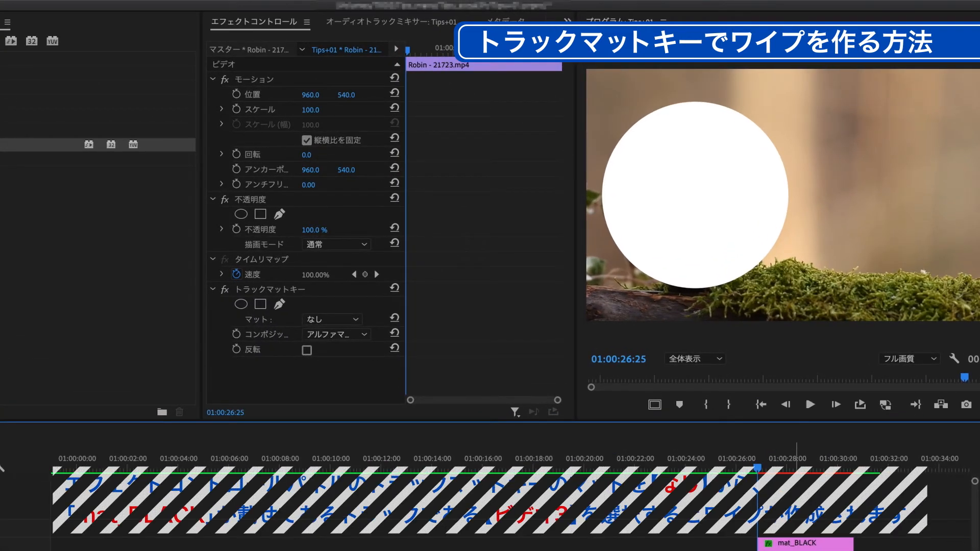
pyautogui.click(347, 320)
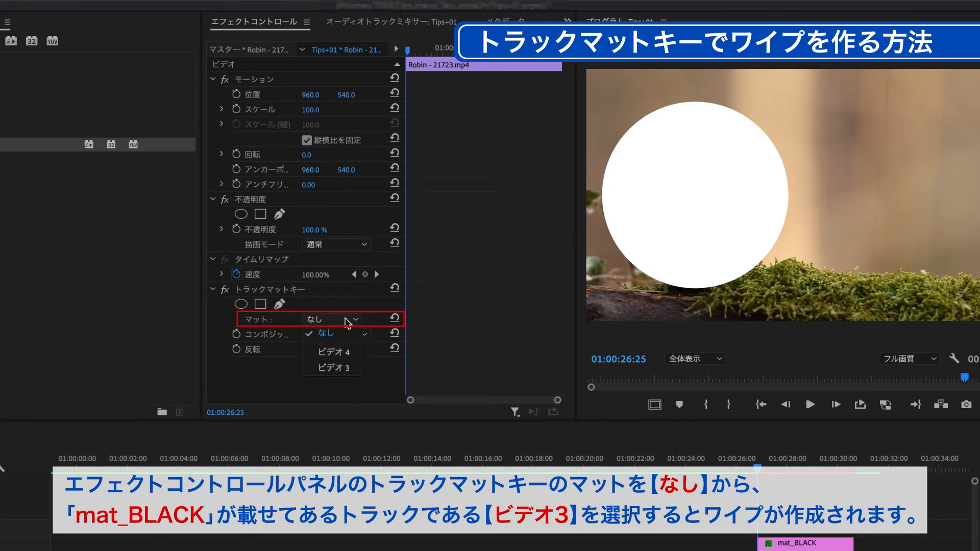
pyautogui.click(332, 369)
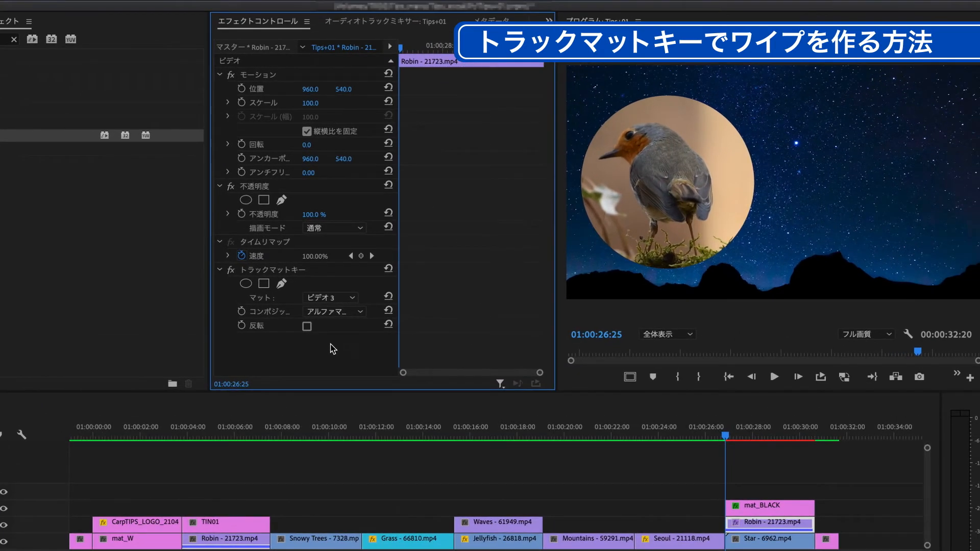
# Play back the wipe section to check whether the bird stays inside the circle.
pyautogui.click(761, 483)
pyautogui.press('space')
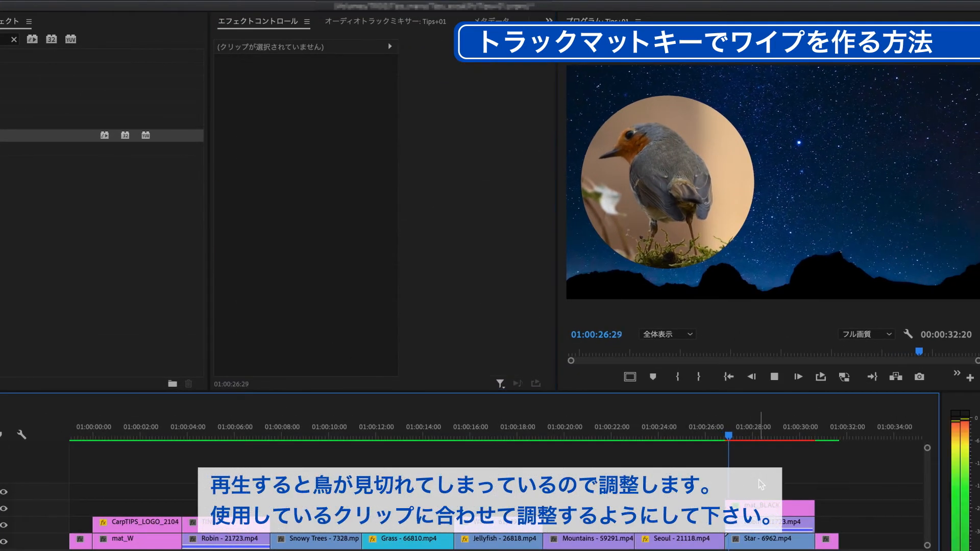
pyautogui.press('space')
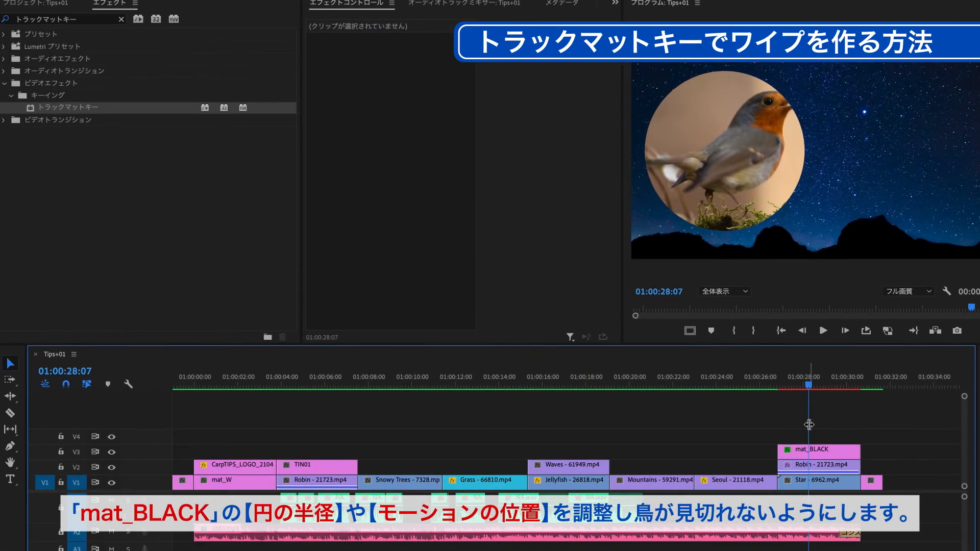
# Set the circle radius (半径) of the mat_BLACK clip to 500.
pyautogui.click(820, 454)
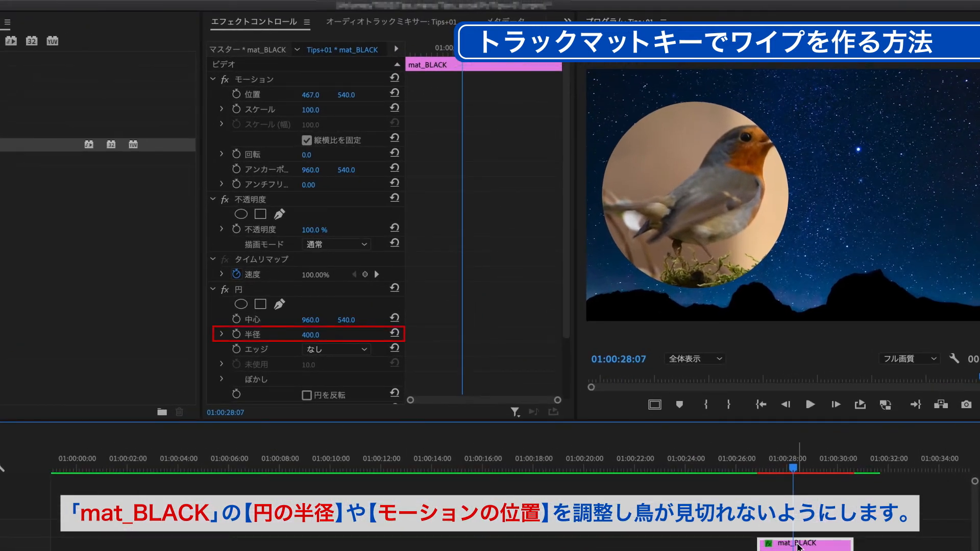
pyautogui.click(313, 335)
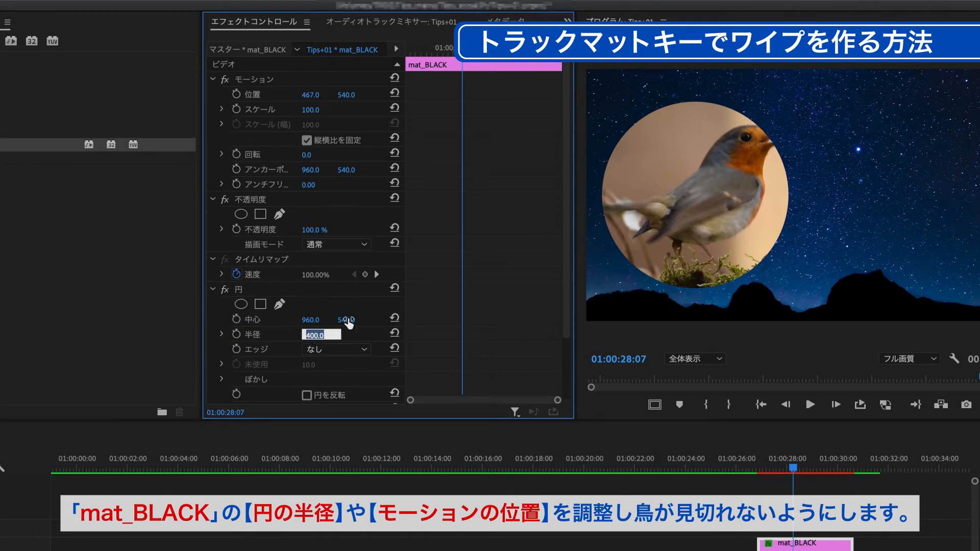
pyautogui.write('500')
pyautogui.press('Return')
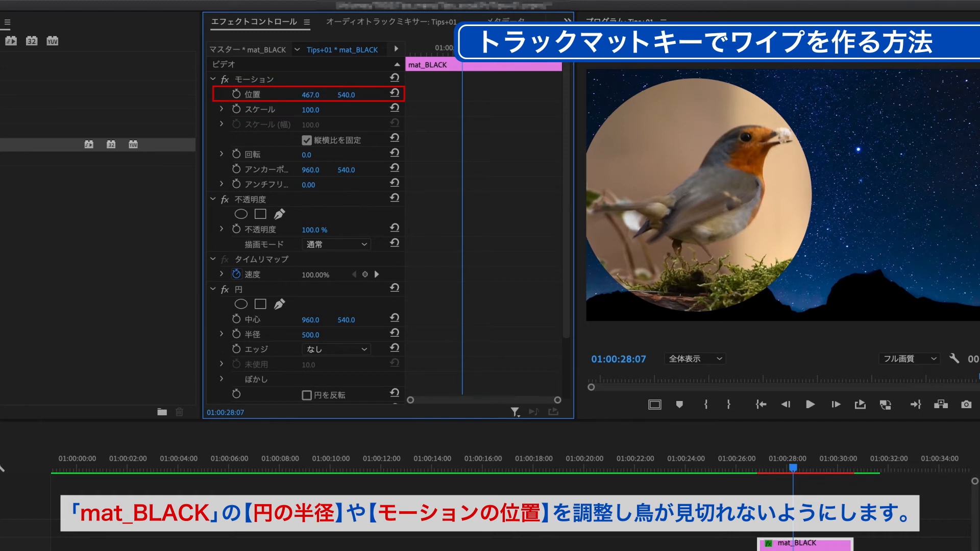
# Set the horizontal motion position of mat_BLACK to 550 so the circle fits around the bird.
pyautogui.click(313, 94)
pyautogui.hotkey('shift', 'Up')
pyautogui.hotkey('shift', 'Up')
pyautogui.hotkey('shift', 'Up')
pyautogui.hotkey('shift', 'Up')
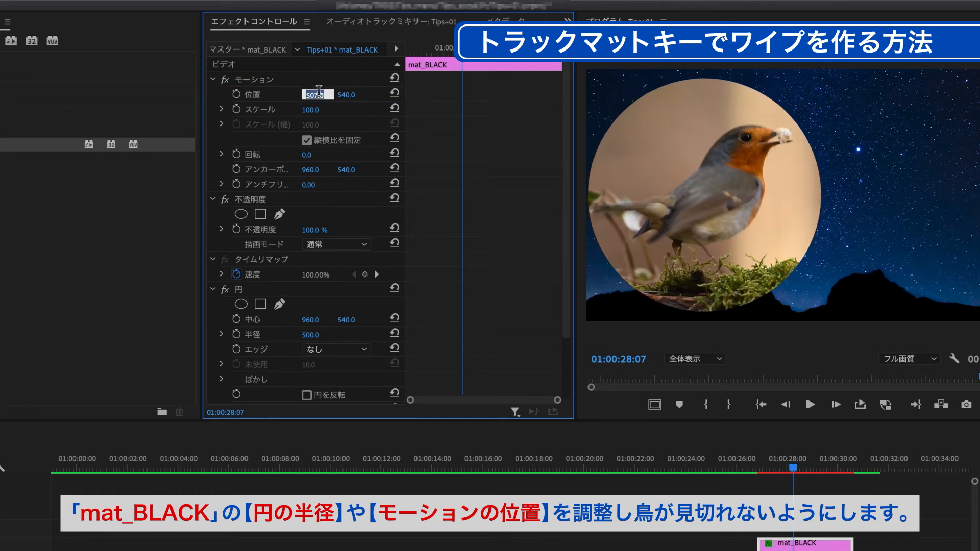
pyautogui.hotkey('shift', 'Up')
pyautogui.hotkey('shift', 'Up')
pyautogui.hotkey('shift', 'Up')
pyautogui.hotkey('shift', 'Up')
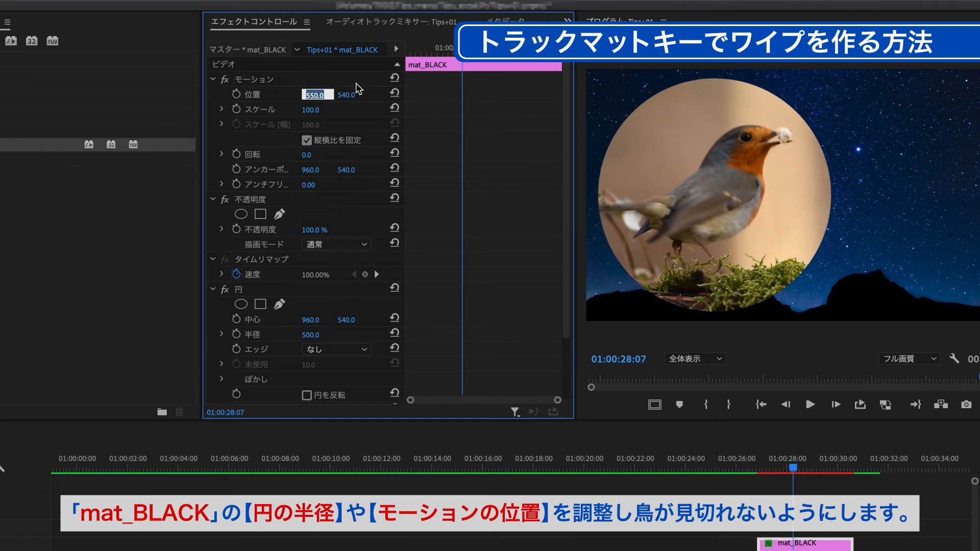
pyautogui.press('Return')
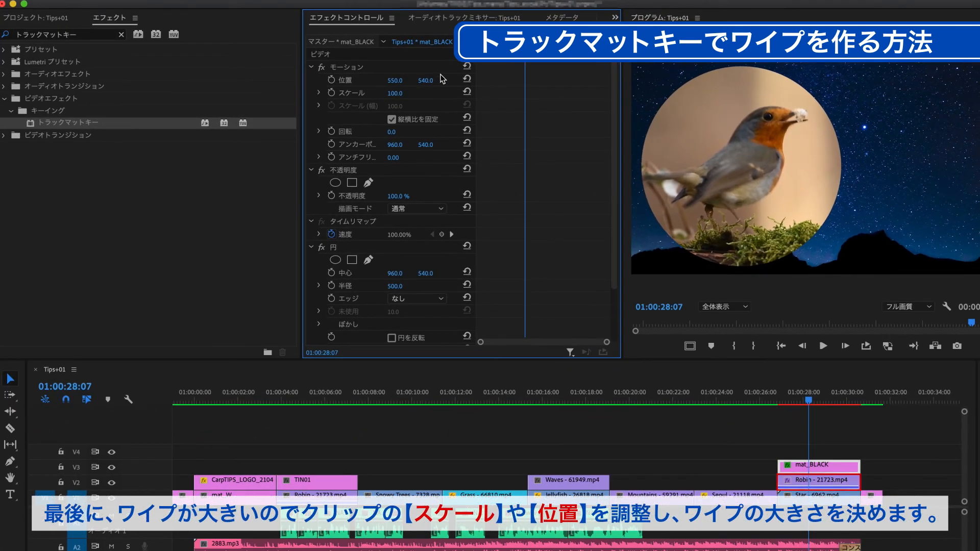
# Set the scale (スケール) of the Robin clip on V2 to 40.
pyautogui.click(806, 481)
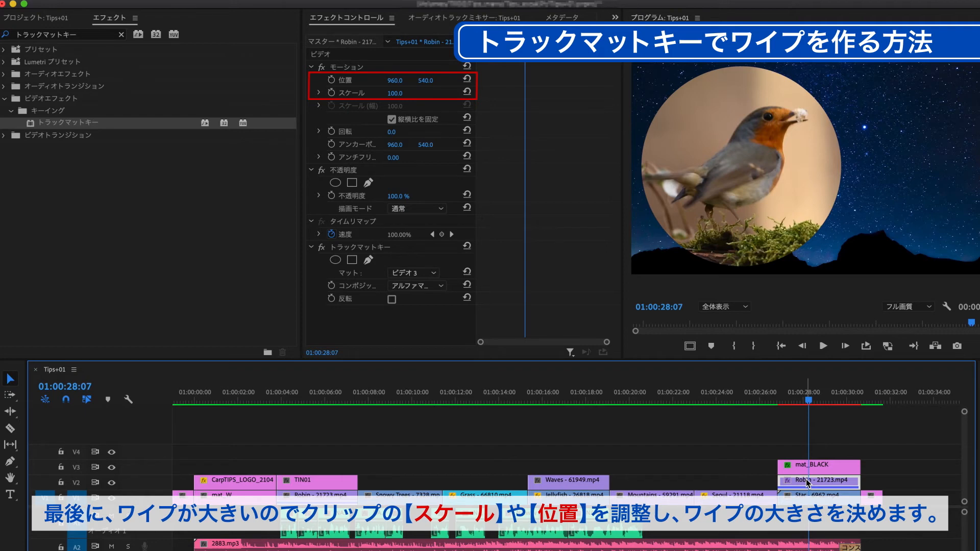
pyautogui.click(396, 93)
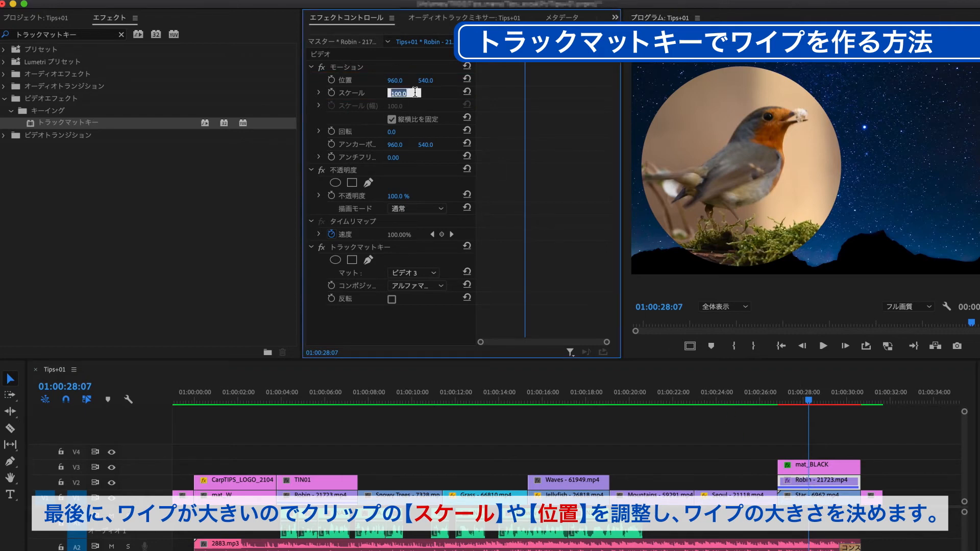
pyautogui.write('40')
pyautogui.press('Return')
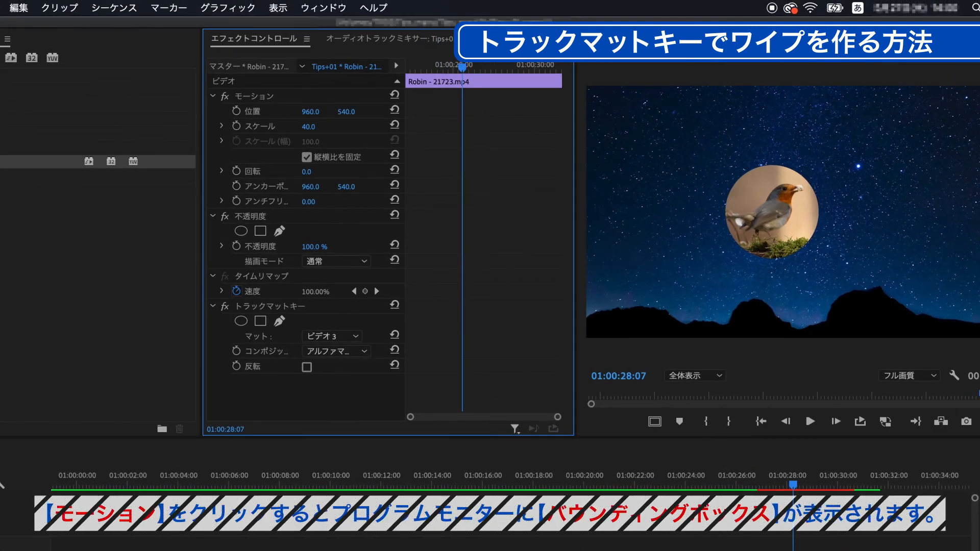
# Move the Robin wipe into the upper-left area of the frame using its motion bounding box, and fine-tune its position (位置) to 460, 250.
pyautogui.click(279, 99)
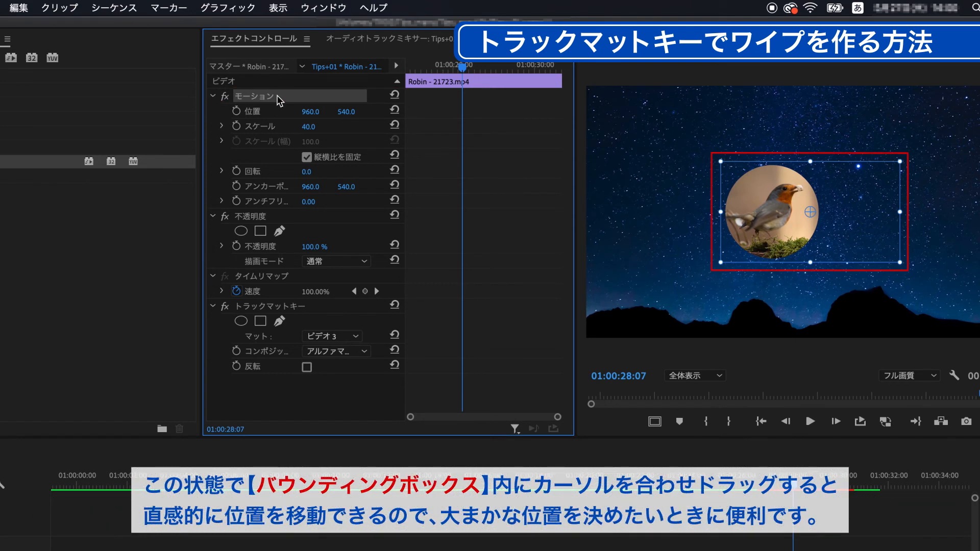
pyautogui.click(763, 213)
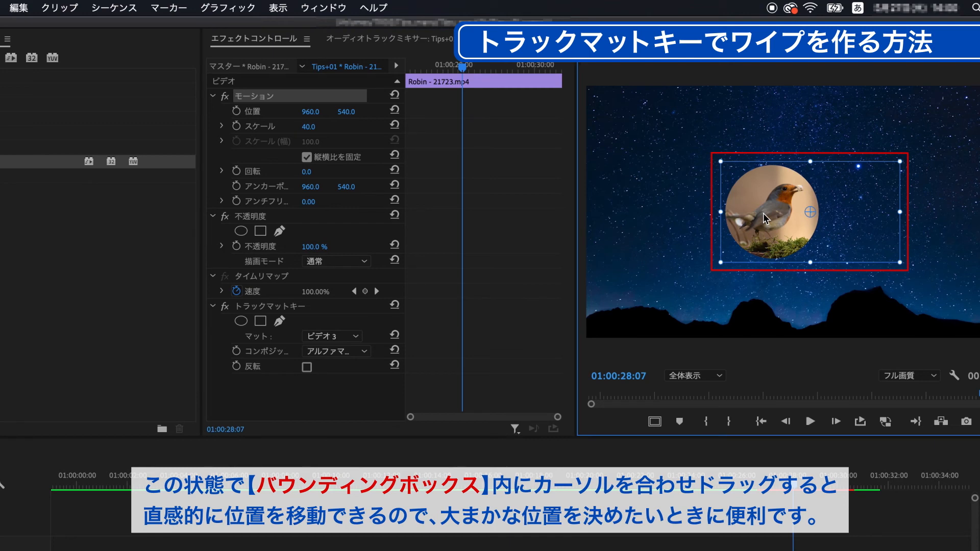
pyautogui.moveTo(763, 213); pyautogui.dragTo(646, 146)
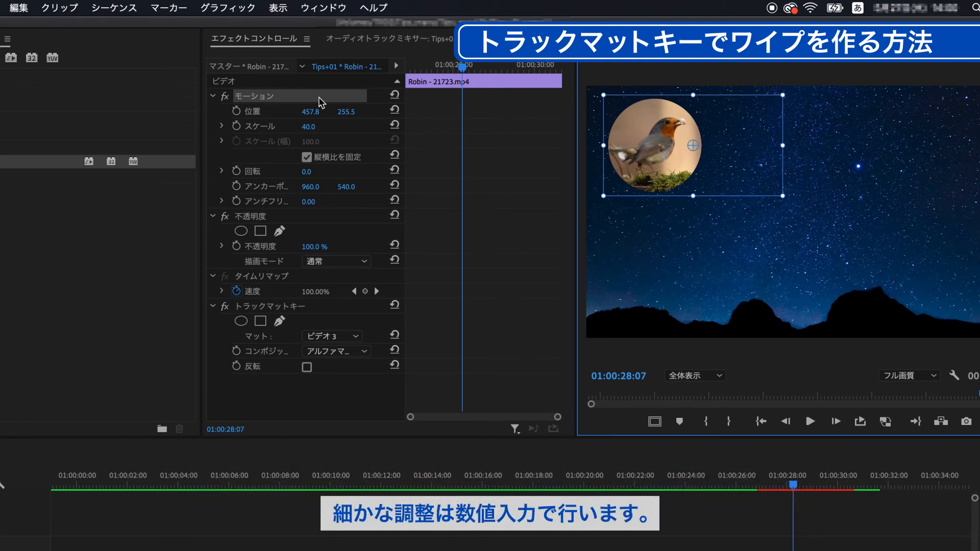
pyautogui.click(310, 112)
pyautogui.write('460')
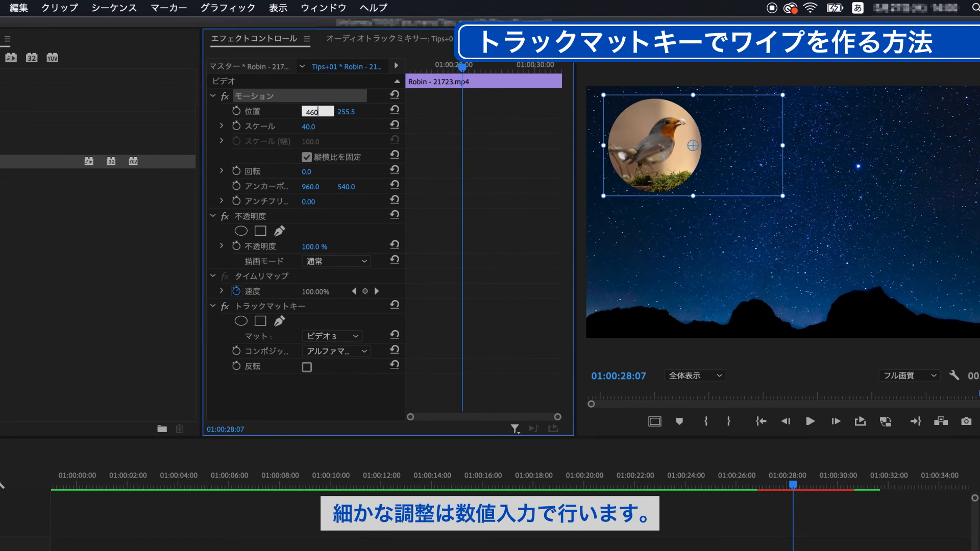
pyautogui.press('Tab')
pyautogui.write('250')
pyautogui.press('Return')
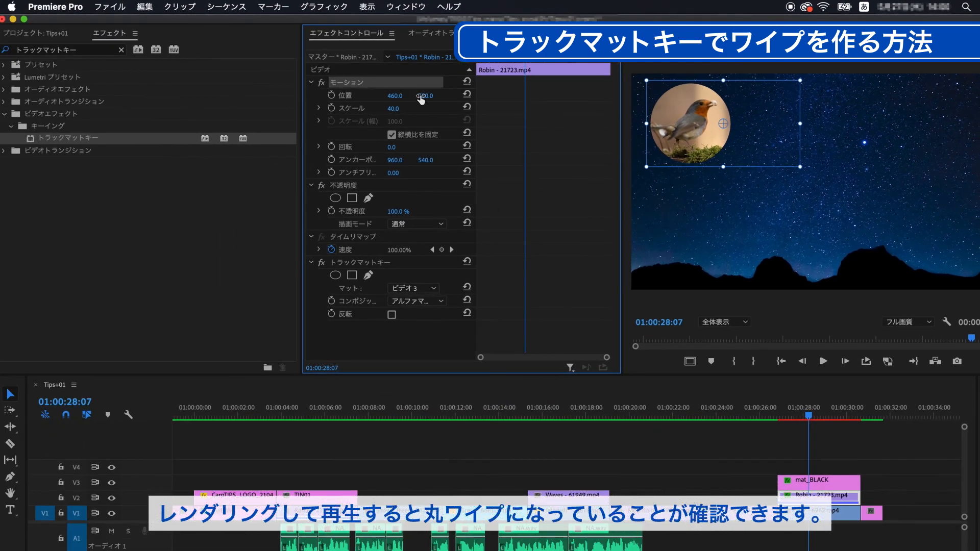
# Render the sequence and play back the wipe section from just before the start of the mat_BLACK clip.
pyautogui.click(883, 439)
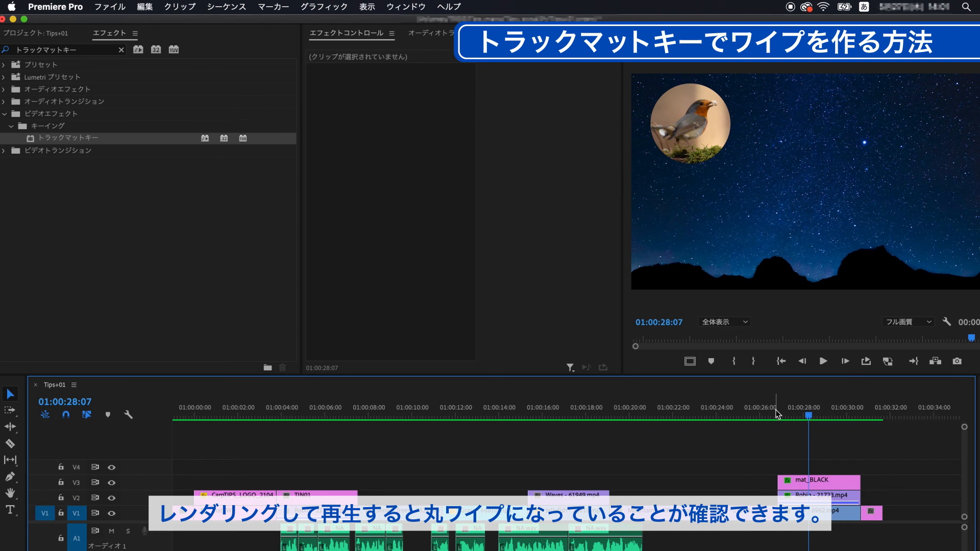
pyautogui.click(776, 413)
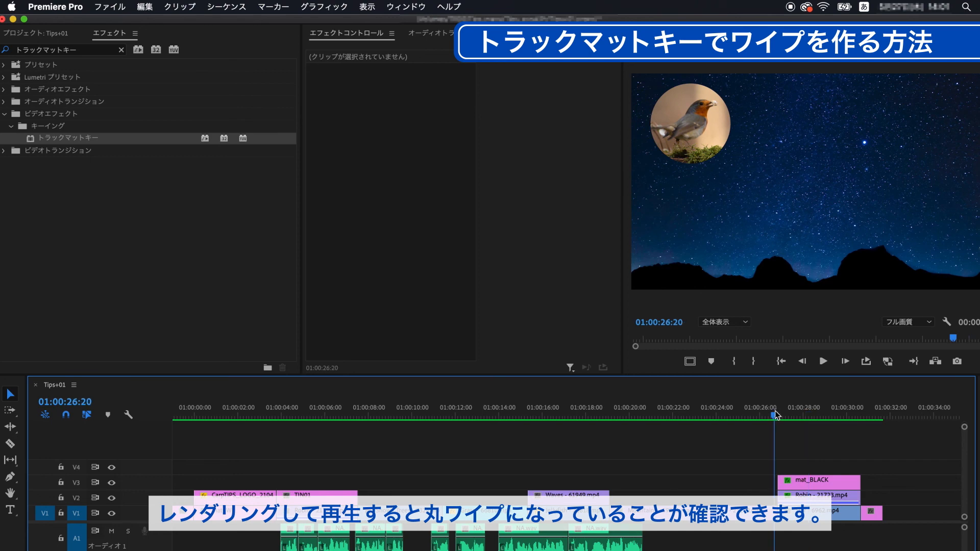
pyautogui.press('space')
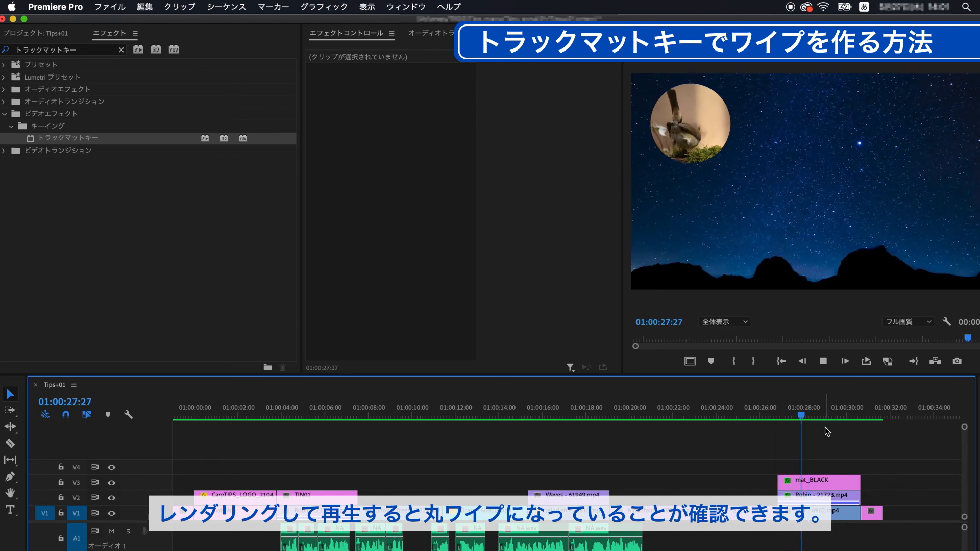